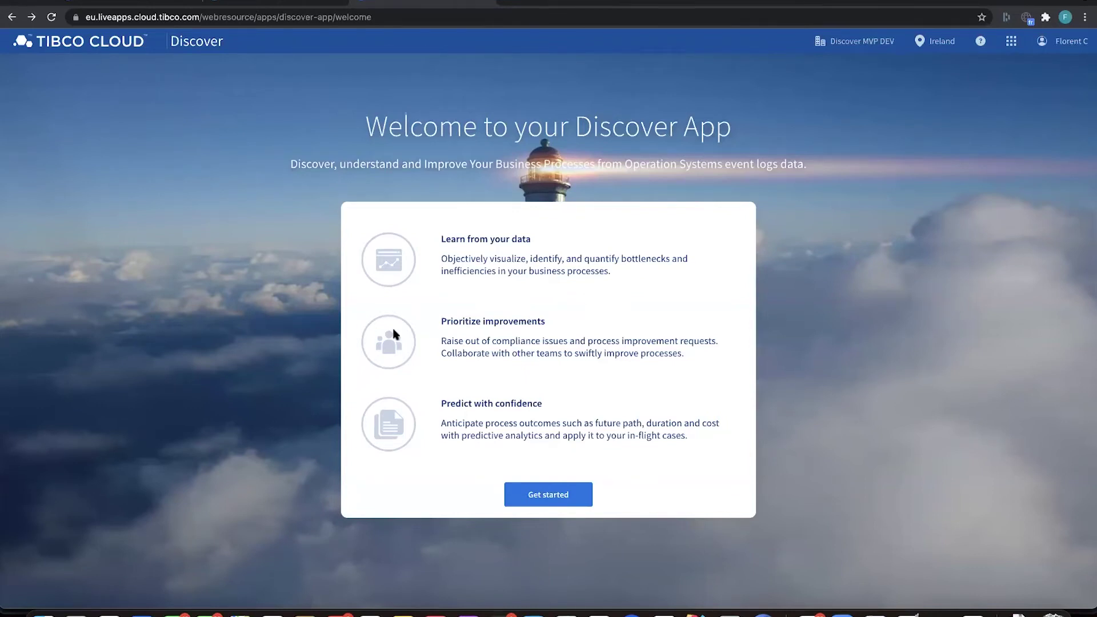
# Enter the Discover app, go to its datasets list and start adding a new dataset
pyautogui.click(530, 497)
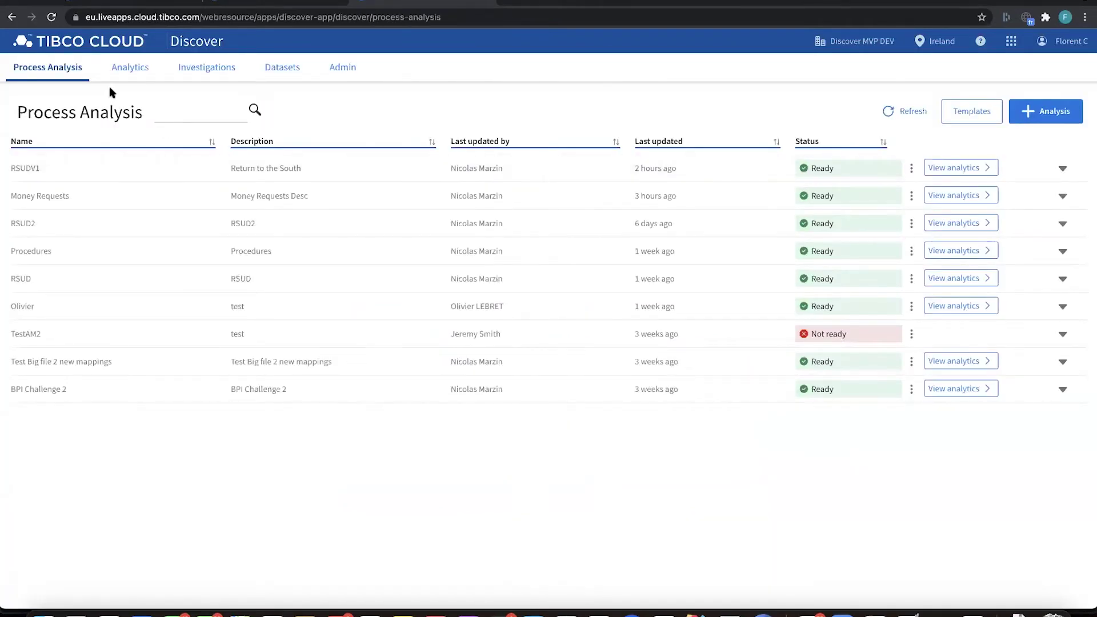
pyautogui.click(278, 74)
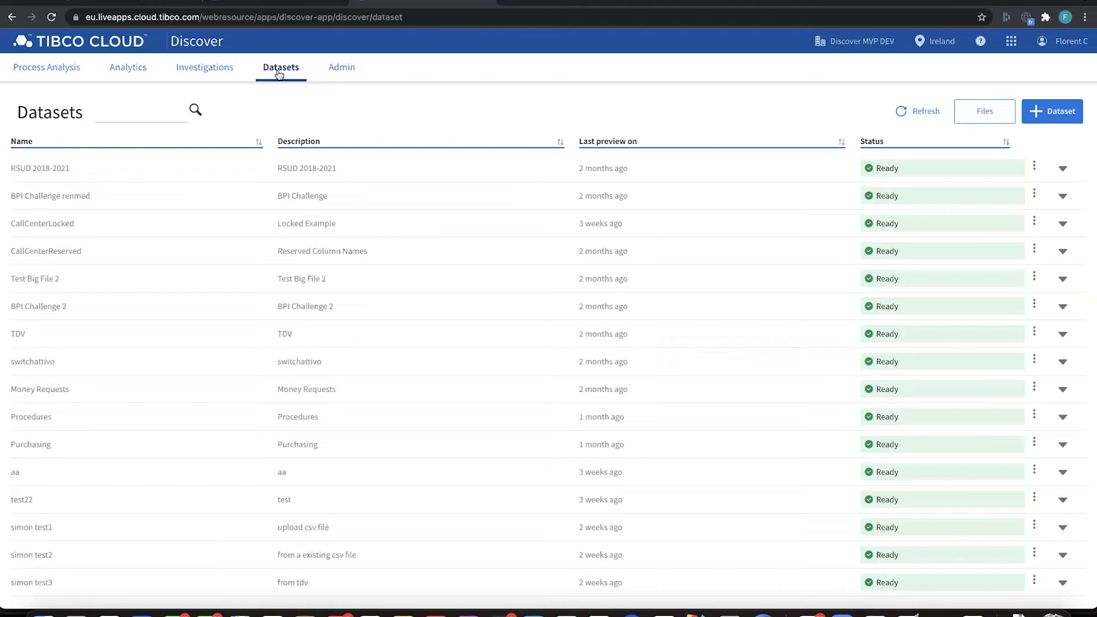
pyautogui.click(1059, 113)
# Name the new dataset "Demo Webminar", describe it as "9 November 2021" and proceed to choosing the data source
pyautogui.click(282, 161)
pyautogui.write('Demo ')
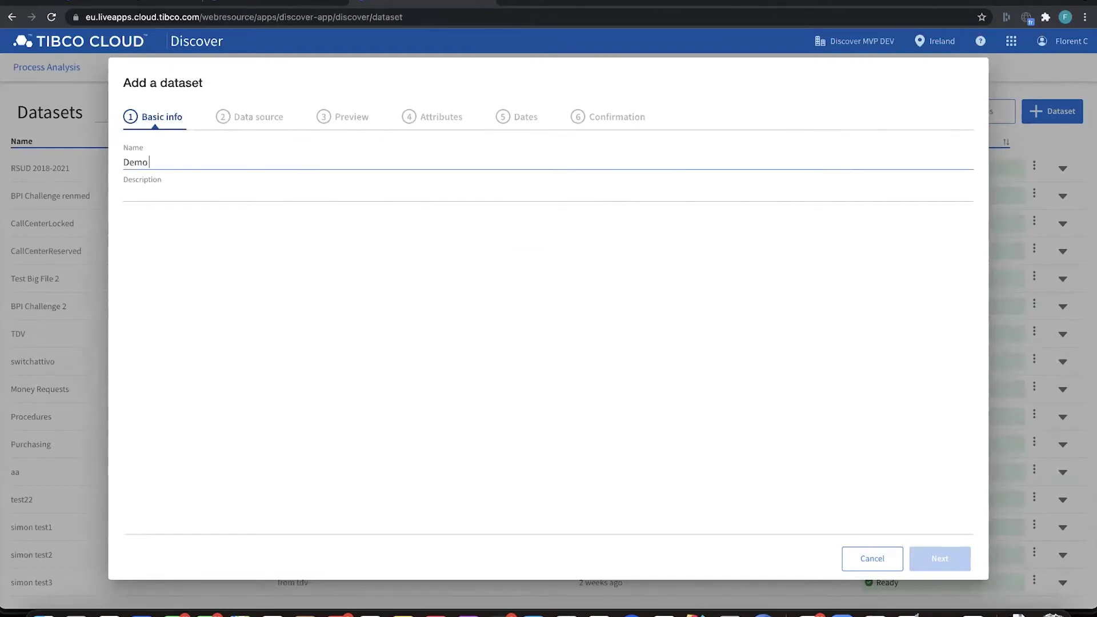
pyautogui.write('Webminar')
pyautogui.click(235, 194)
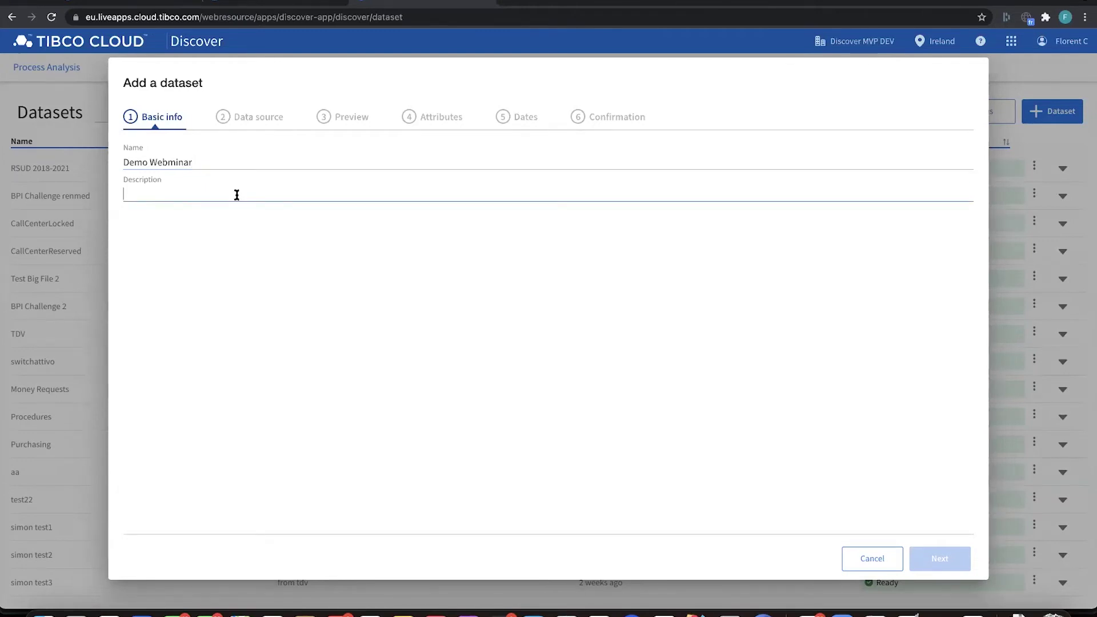
pyautogui.write('9 Noverv')
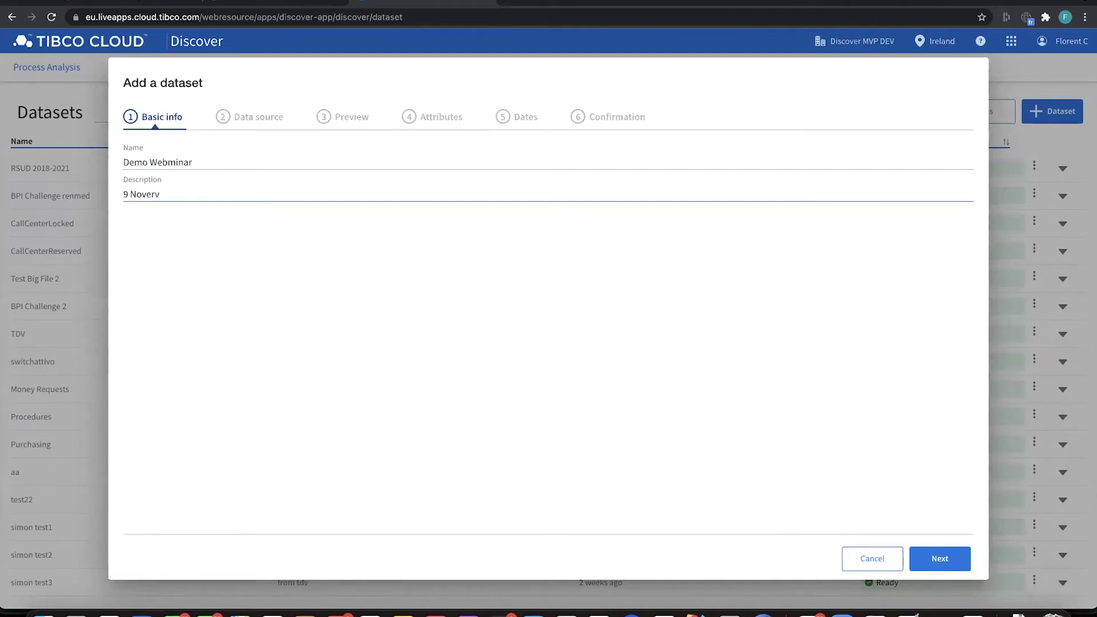
pyautogui.press('BackSpace')
pyautogui.write('mber 2021')
pyautogui.click(964, 561)
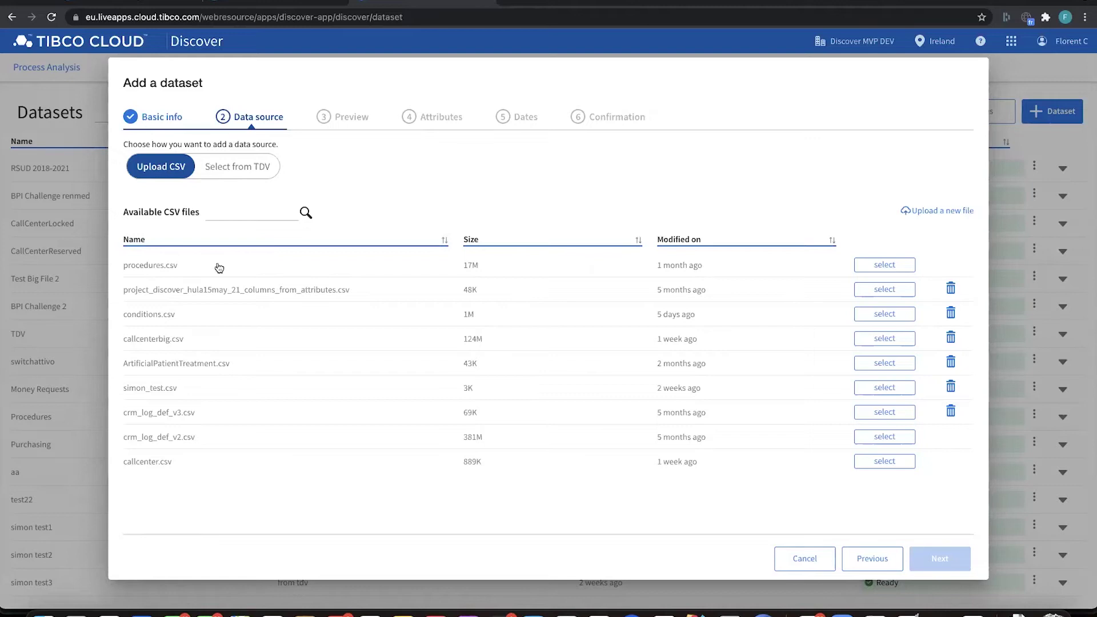
# Upload callcenter.csv from the demo folder in Documents as the data source and proceed to its preview
pyautogui.scroll(-5, 209, 342)
pyautogui.scroll(5, 208, 342)
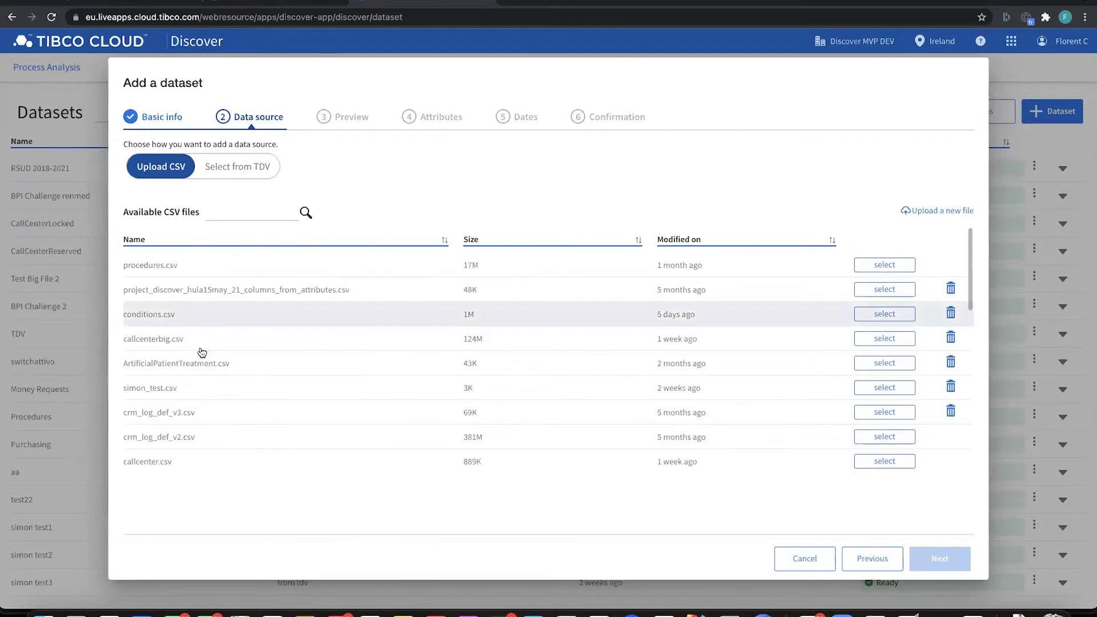
pyautogui.click(228, 216)
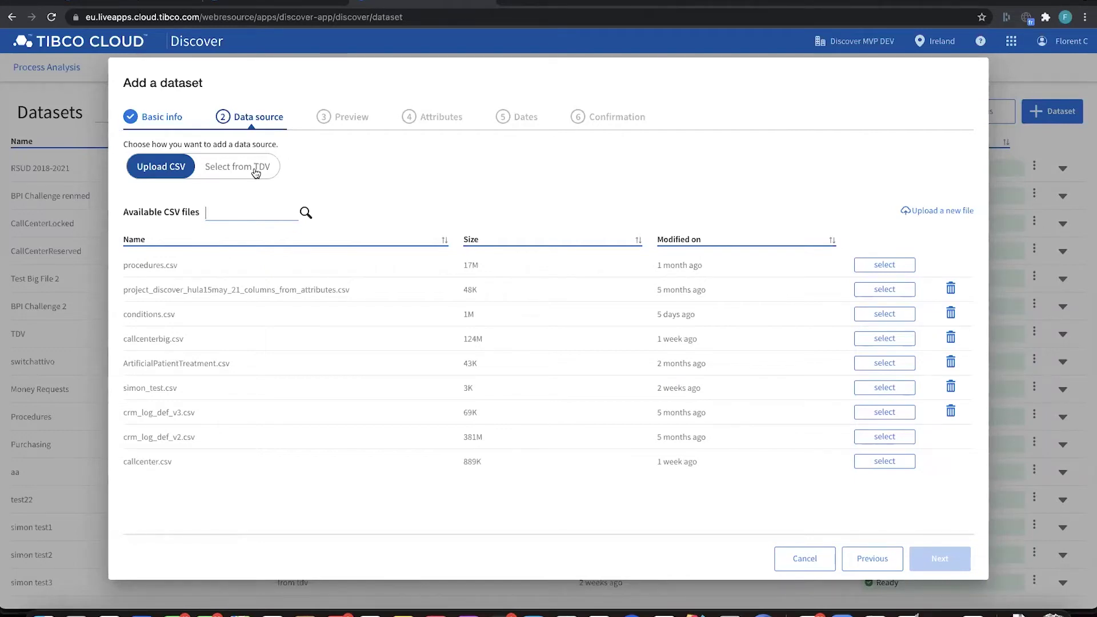
pyautogui.click(953, 211)
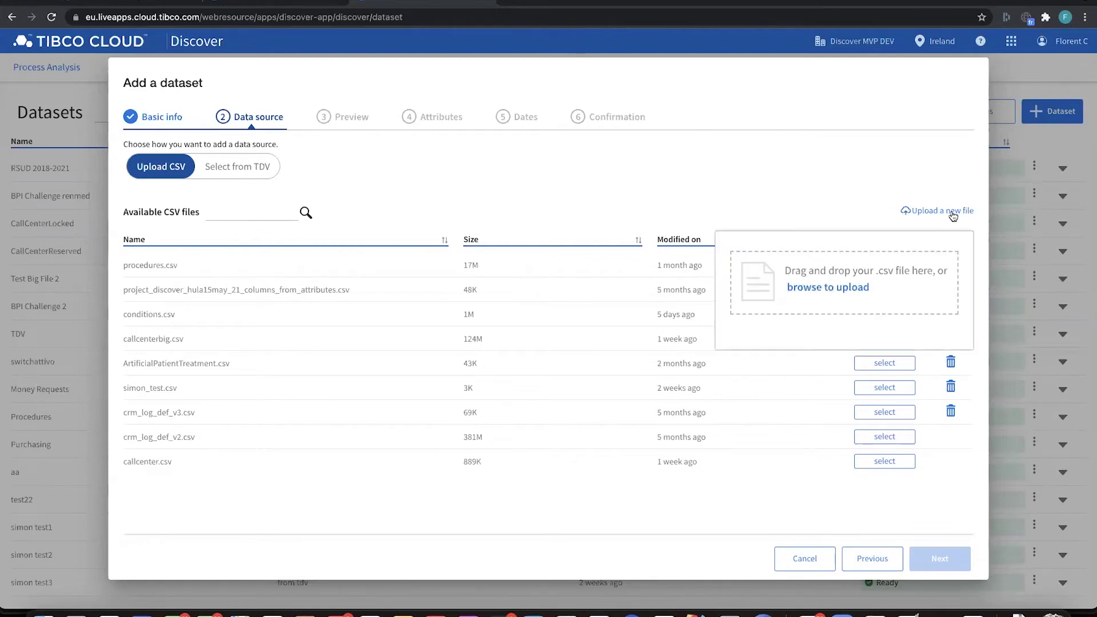
pyautogui.click(815, 286)
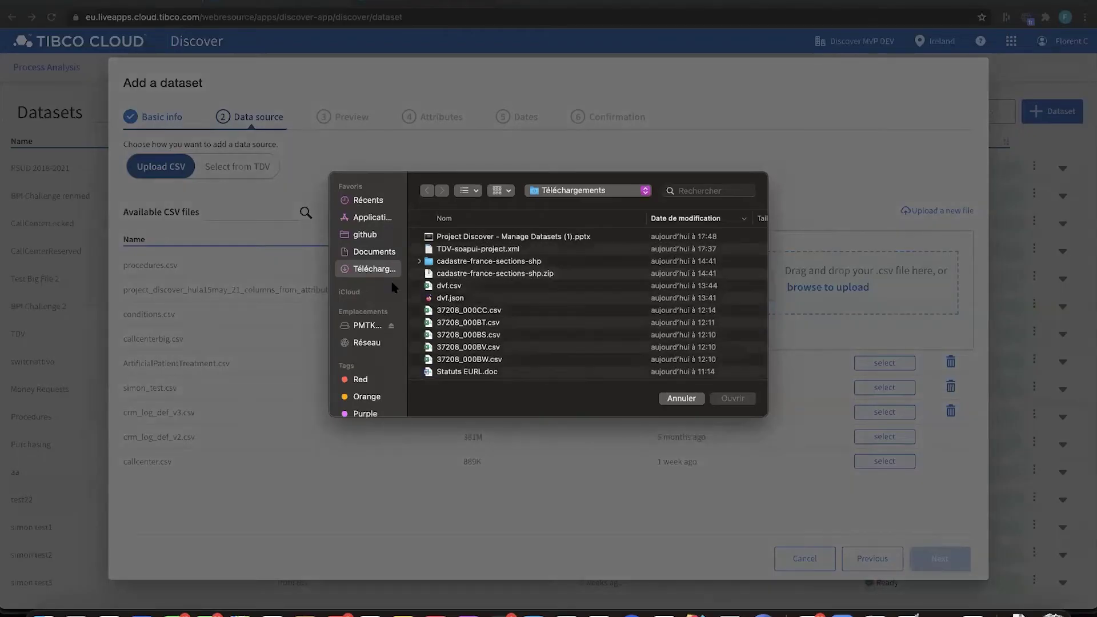
pyautogui.click(394, 253)
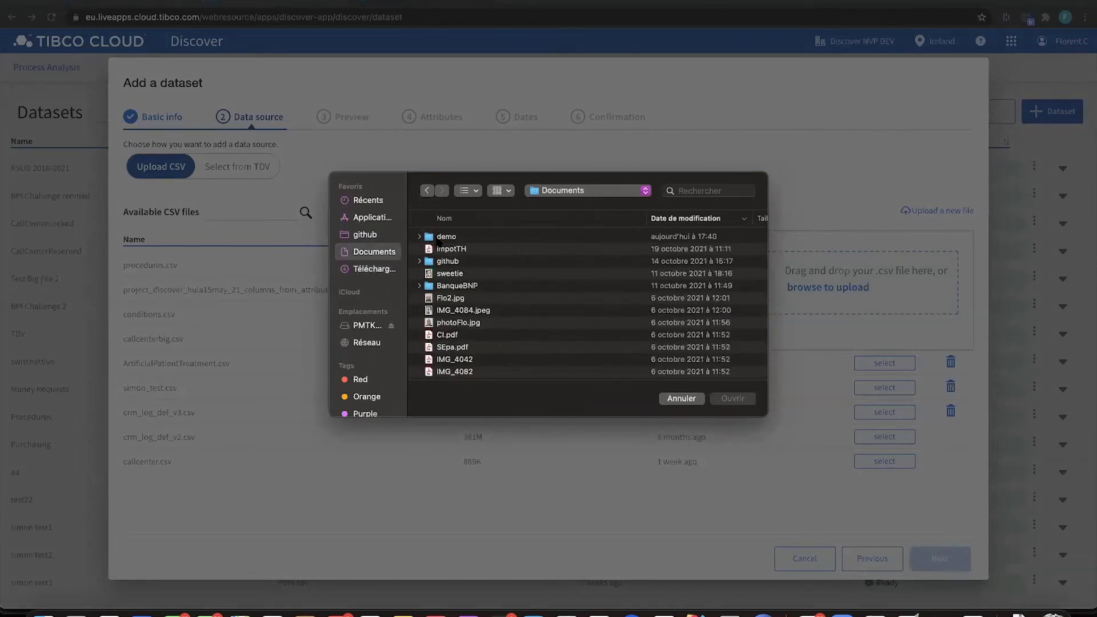
pyautogui.doubleClick(439, 237)
pyautogui.doubleClick(437, 239)
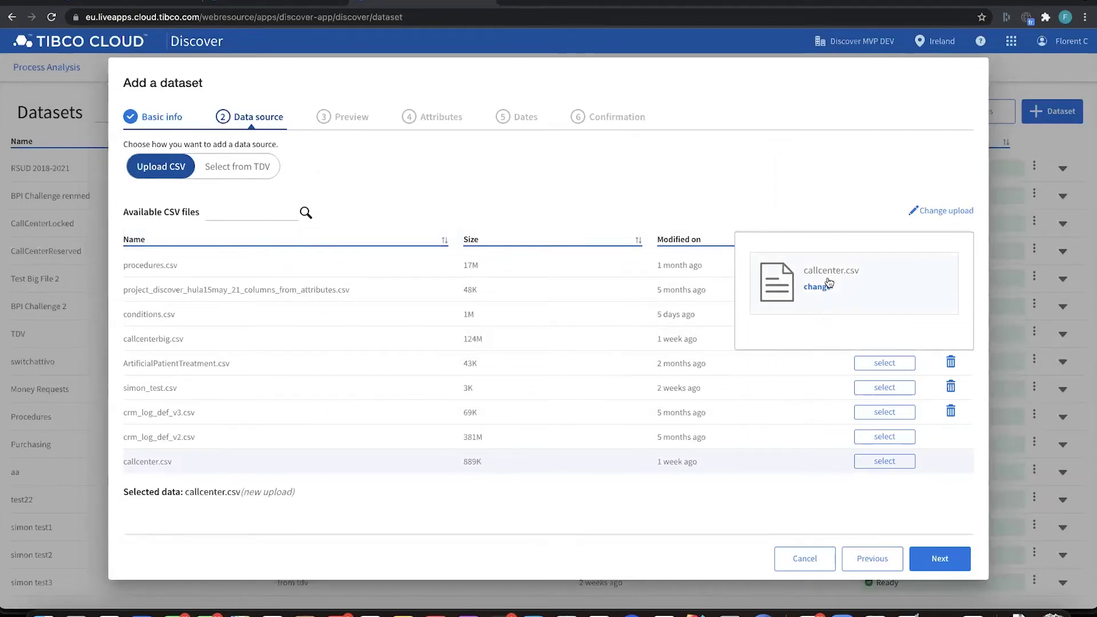
pyautogui.click(932, 552)
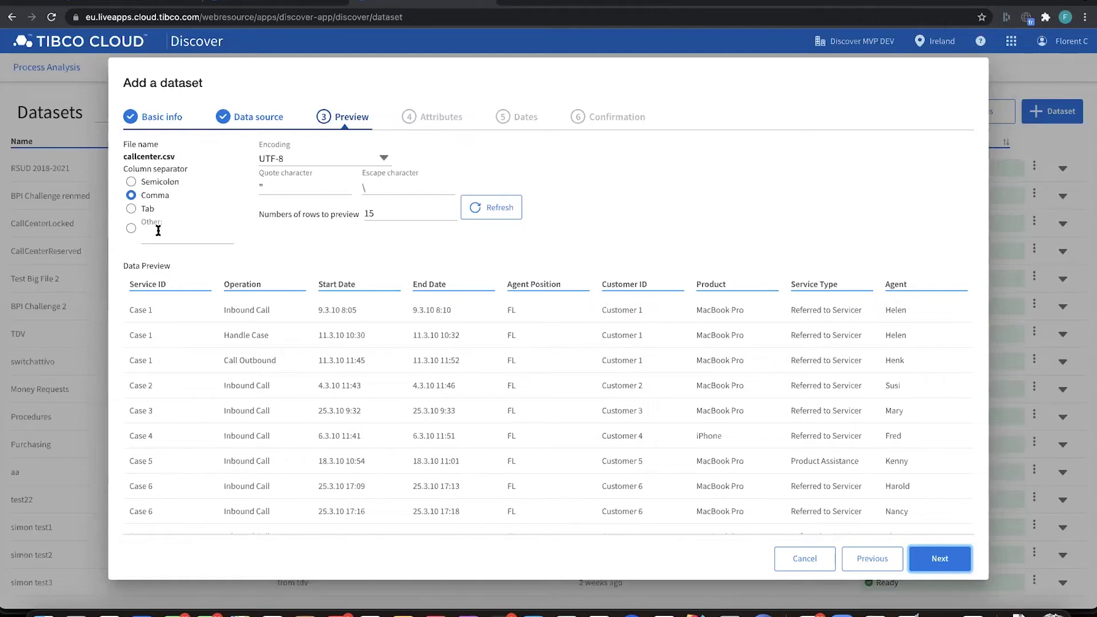
# Examine the encodings available for the CSV file without changing the selected one
pyautogui.click(384, 158)
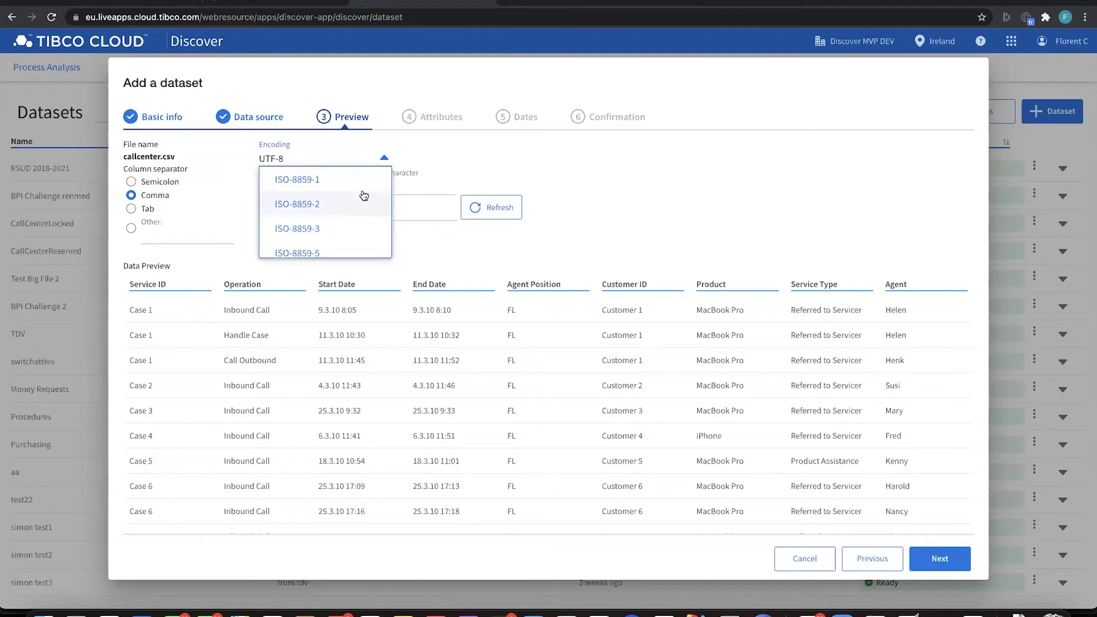
pyautogui.scroll(-5, 363, 196)
pyautogui.scroll(-2, 363, 196)
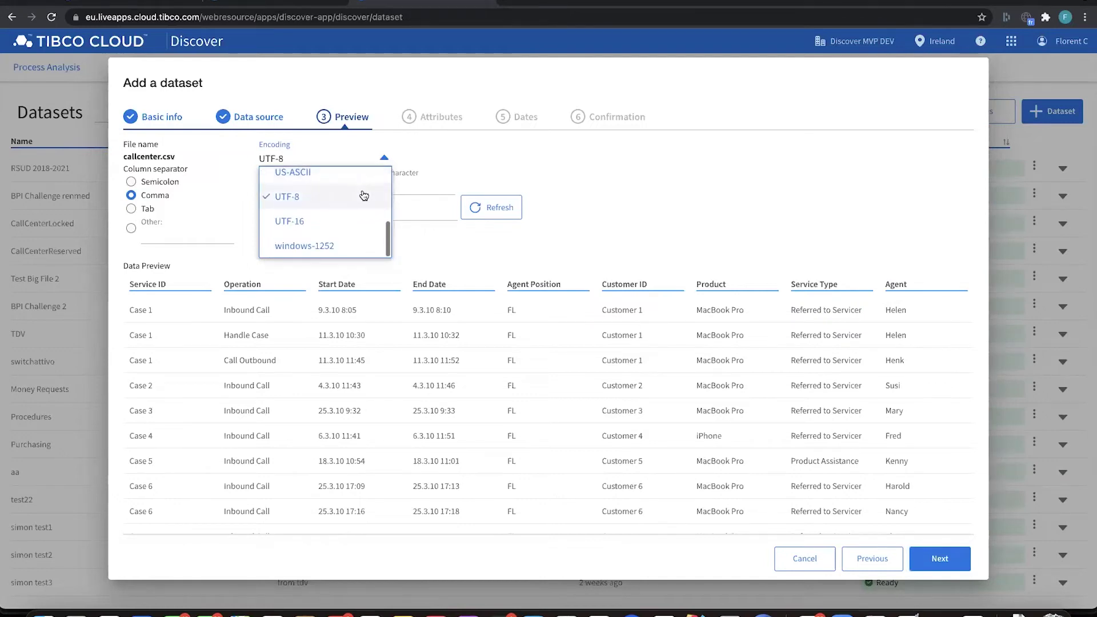
pyautogui.scroll(3, 363, 196)
pyautogui.scroll(-3, 362, 196)
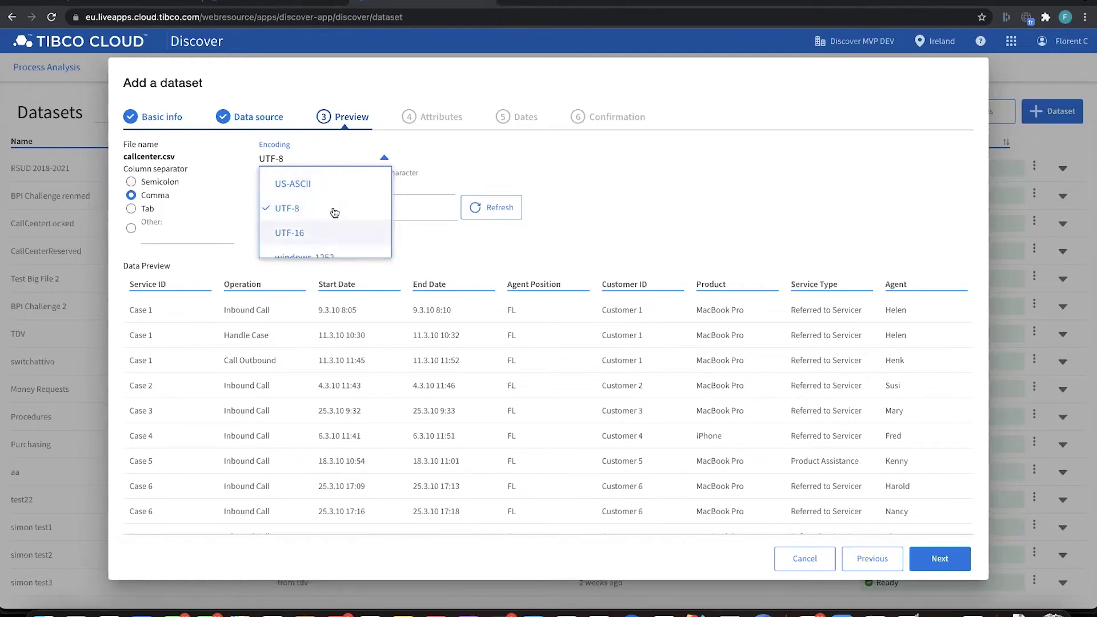
pyautogui.scroll(-1, 342, 212)
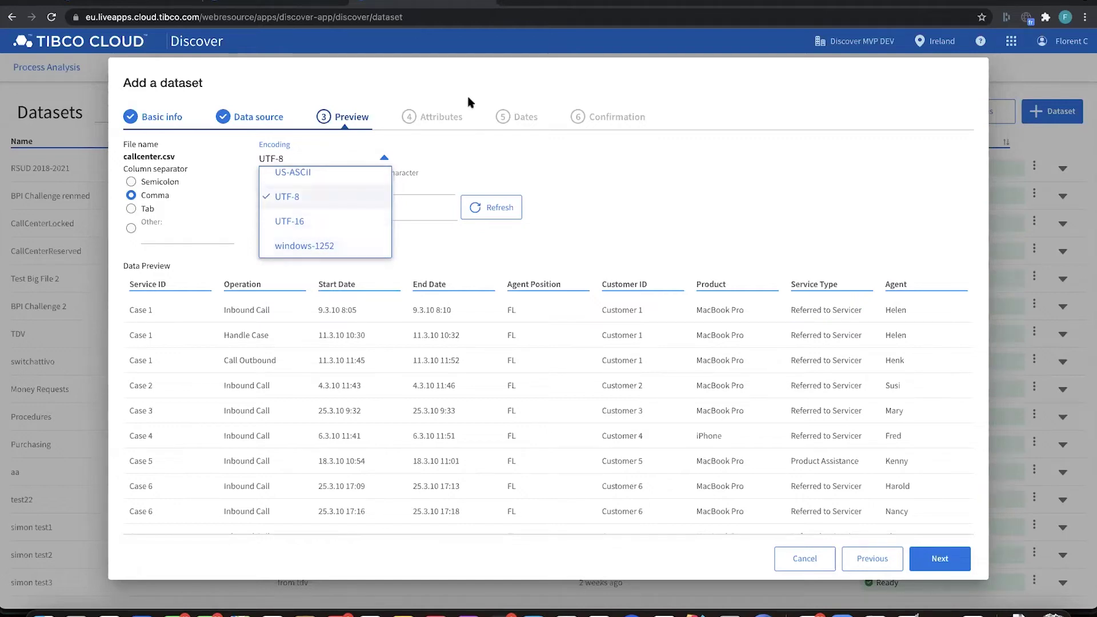
pyautogui.click(465, 147)
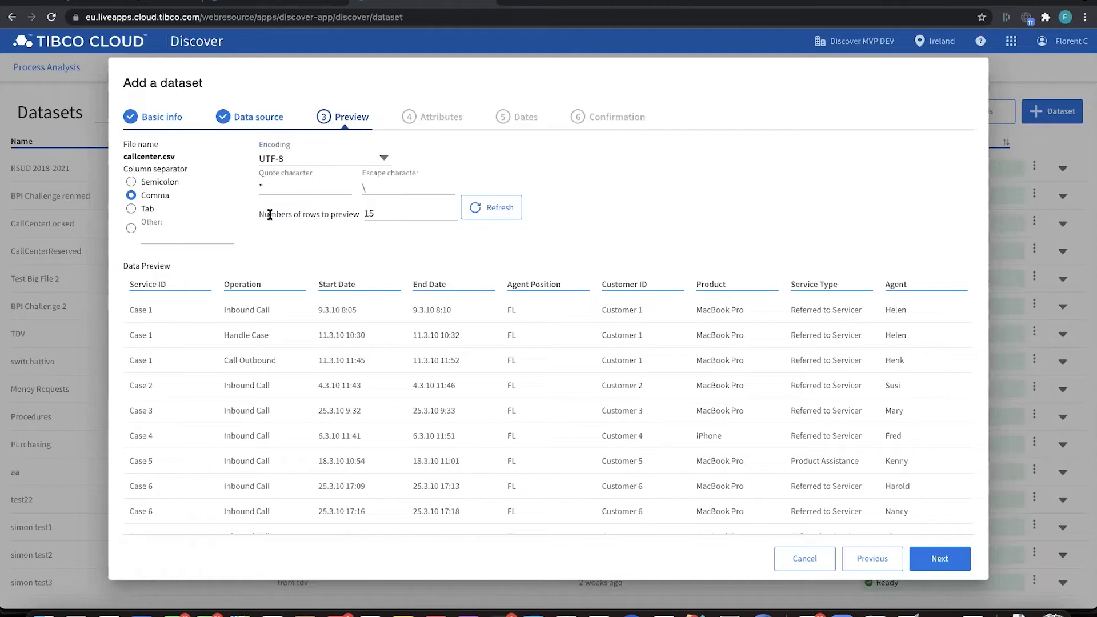
# Set the number of preview rows to 20, refresh the data preview and look through the rows
pyautogui.click(453, 210)
pyautogui.click(453, 209)
pyautogui.click(453, 209)
pyautogui.click(452, 210)
pyautogui.click(453, 209)
pyautogui.click(478, 209)
pyautogui.scroll(-5, 368, 455)
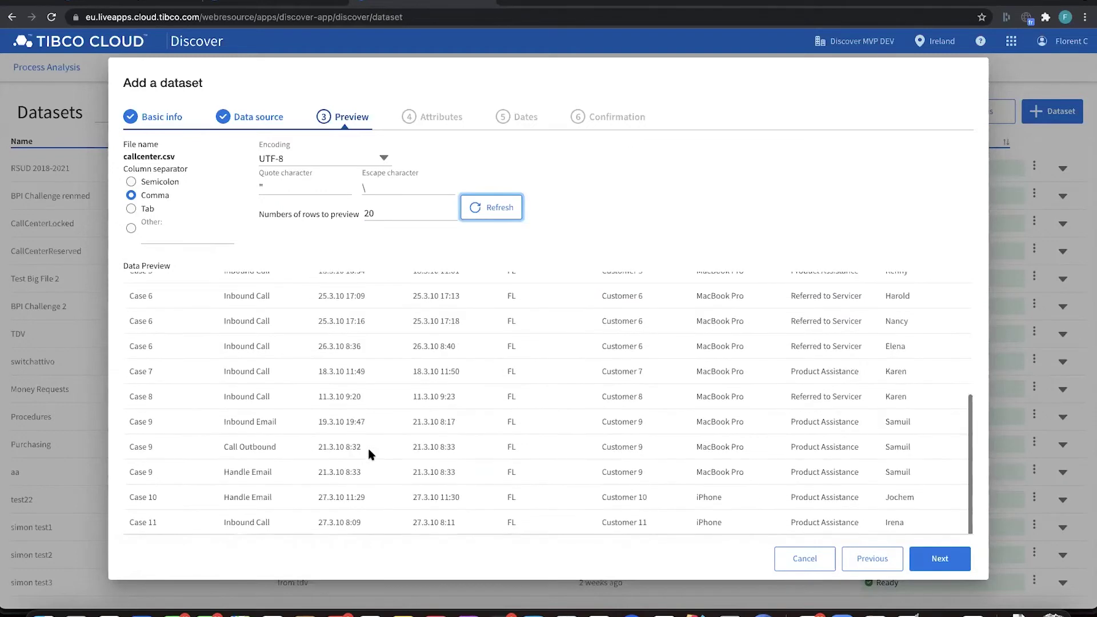
pyautogui.scroll(10, 369, 454)
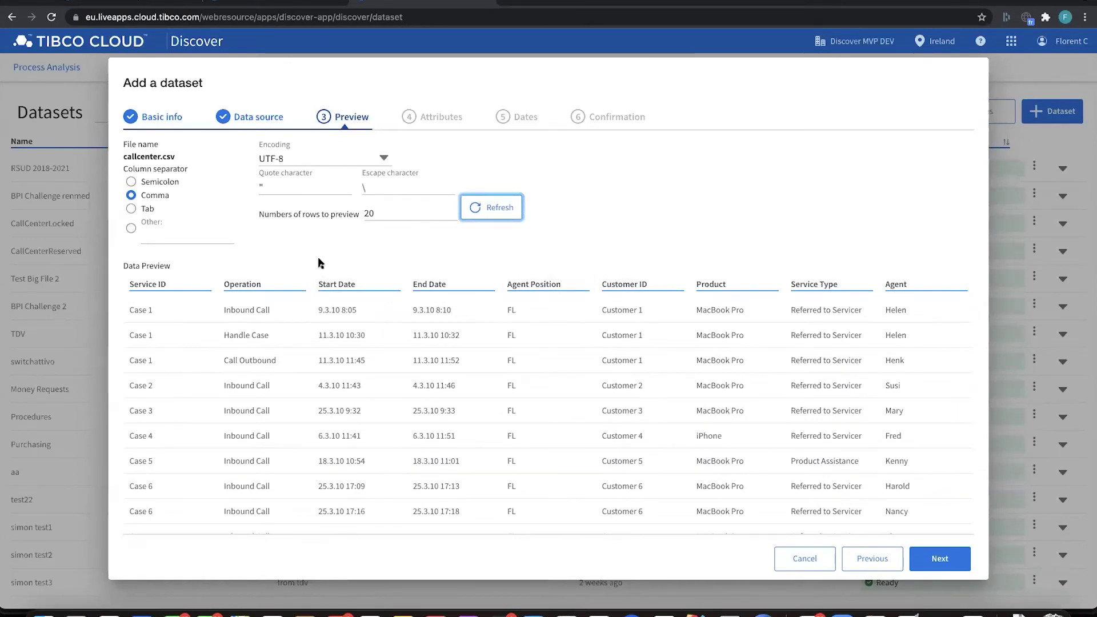
# Try Semicolon as the column separator, set it back to Comma and proceed to the attribute types
pyautogui.click(148, 182)
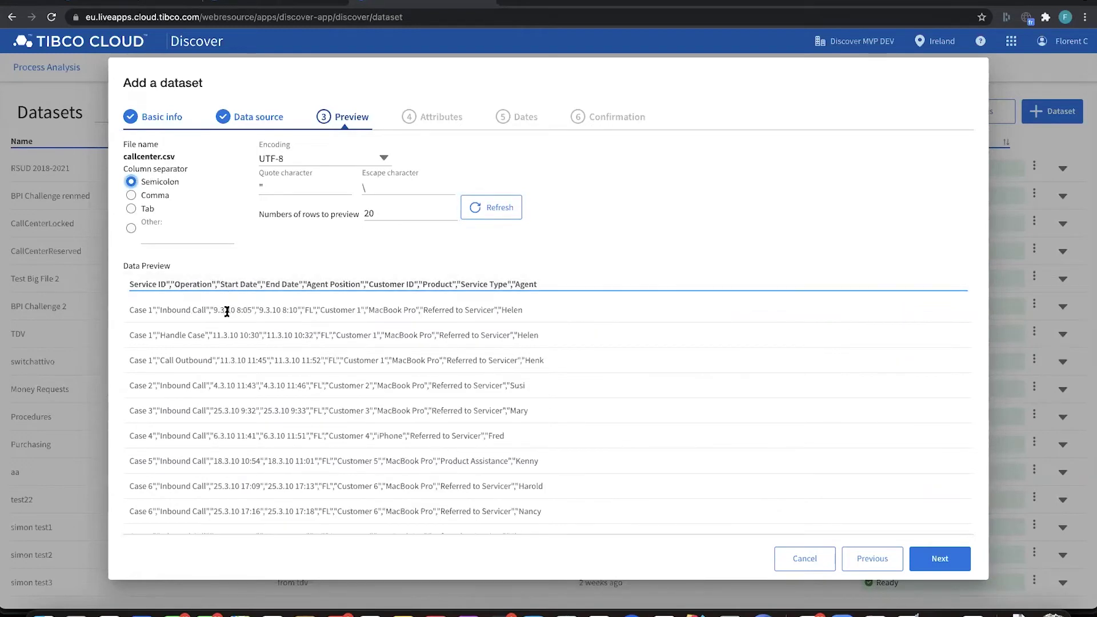
pyautogui.click(133, 197)
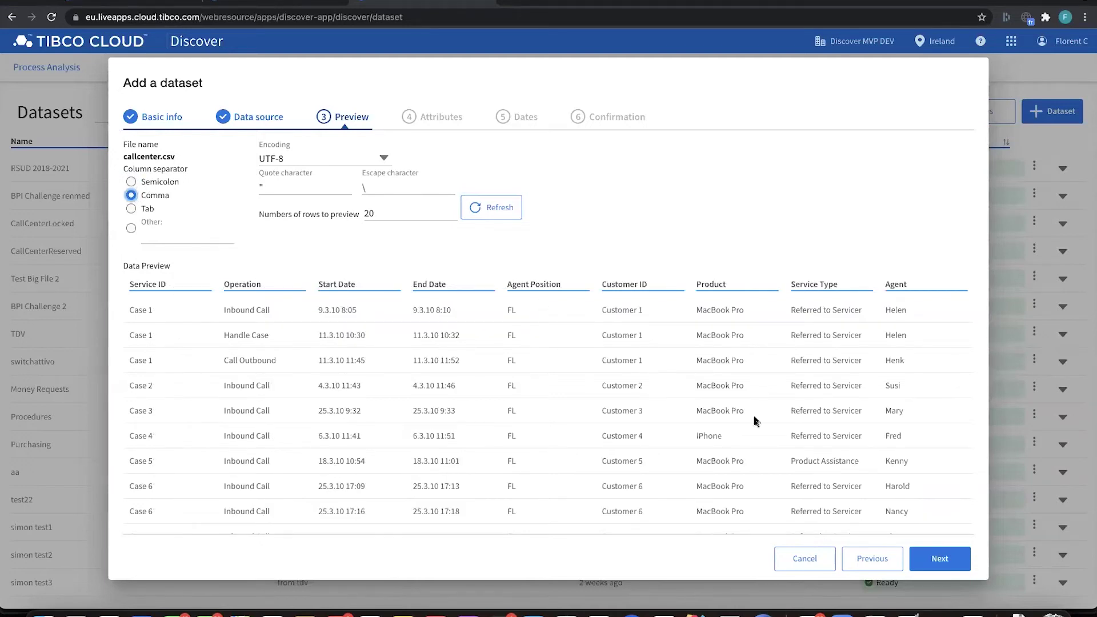
pyautogui.click(932, 557)
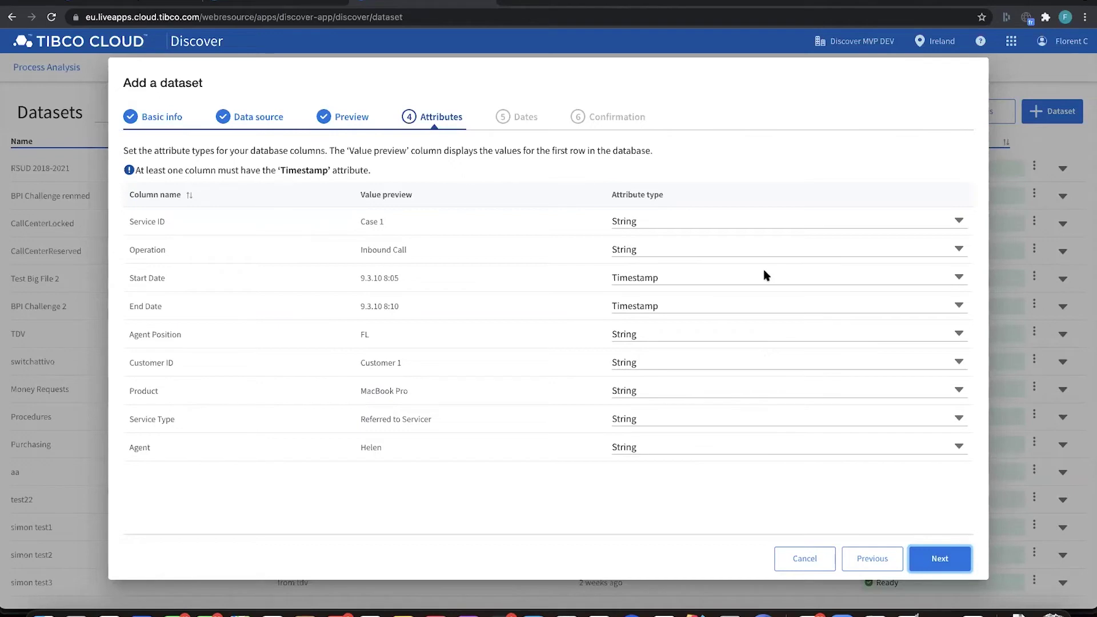
# Check the attribute types offered for Service ID, keep String and proceed to the date formats
pyautogui.click(960, 223)
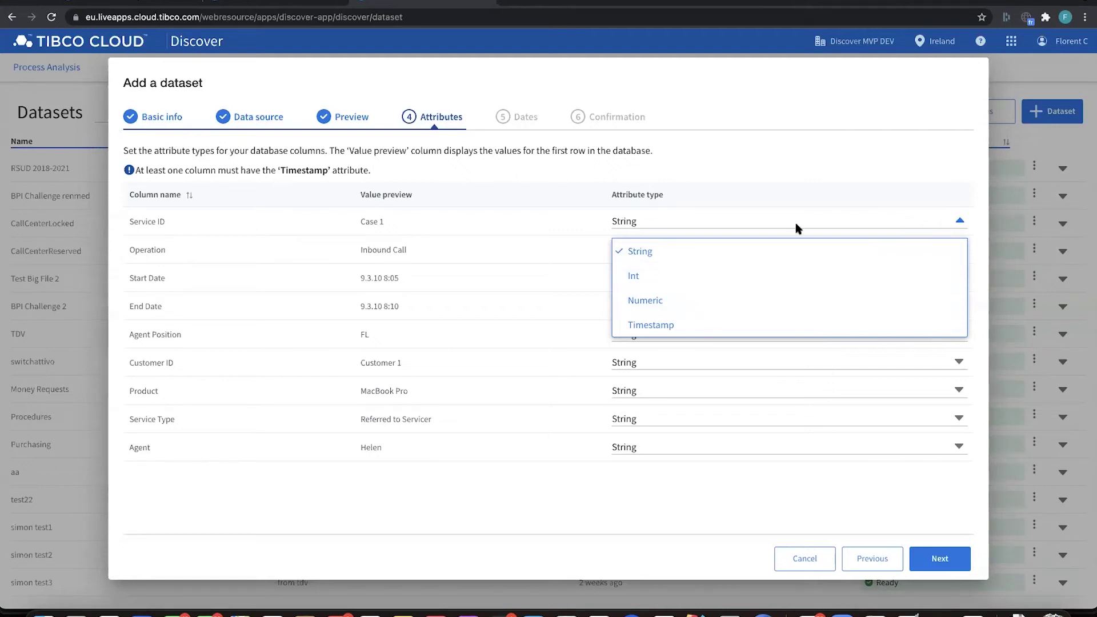
pyautogui.click(811, 169)
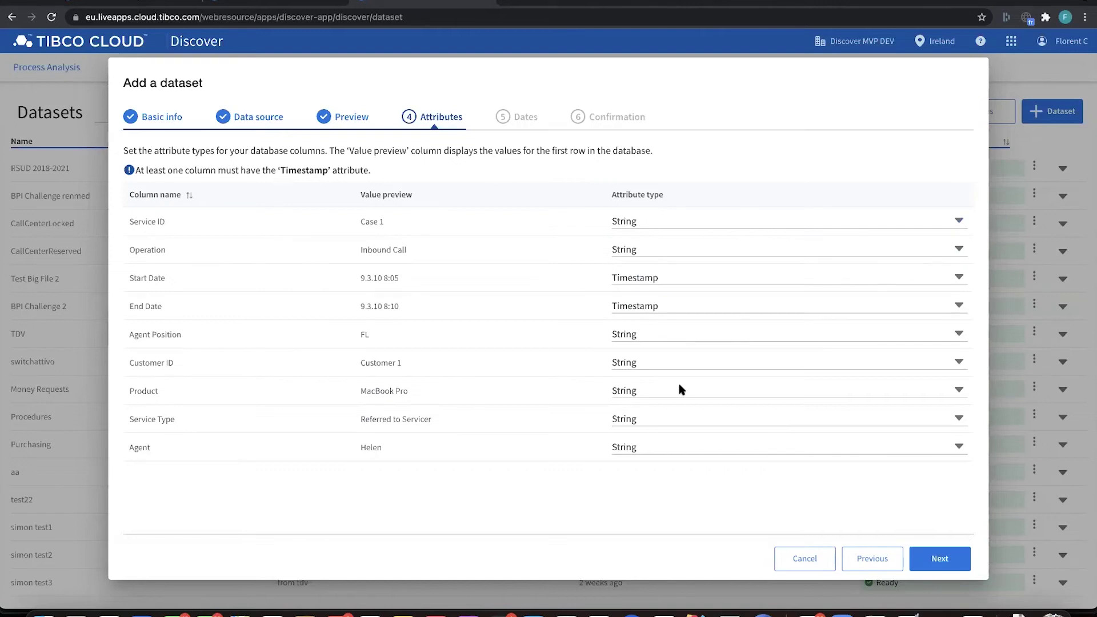
pyautogui.click(930, 555)
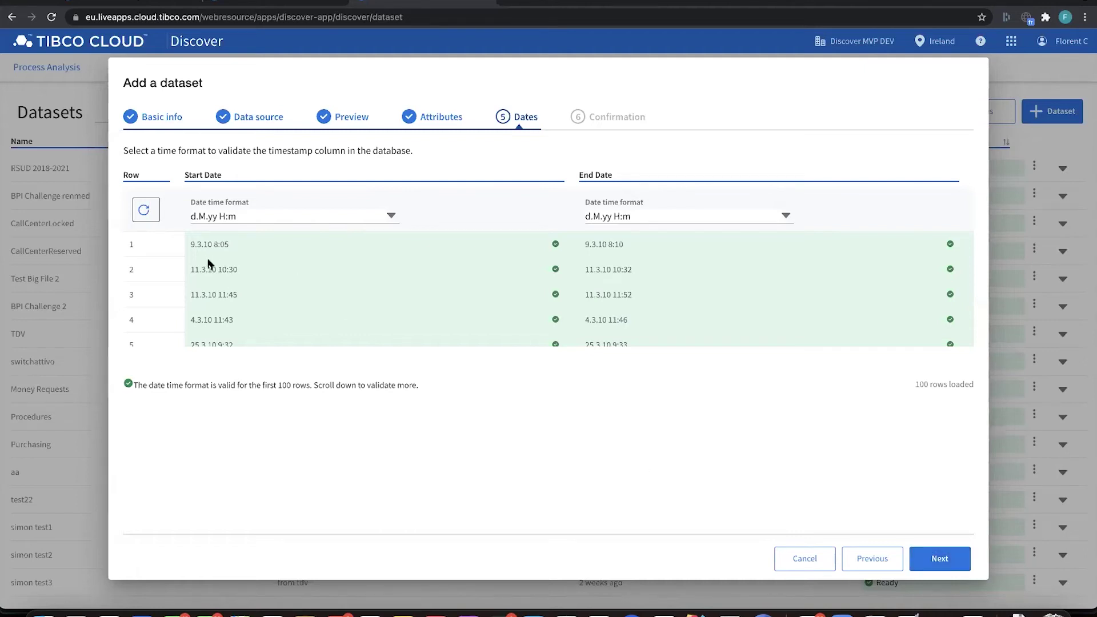
# Examine the day, month, year and time parts of the Start Date column's date time format
pyautogui.click(195, 217)
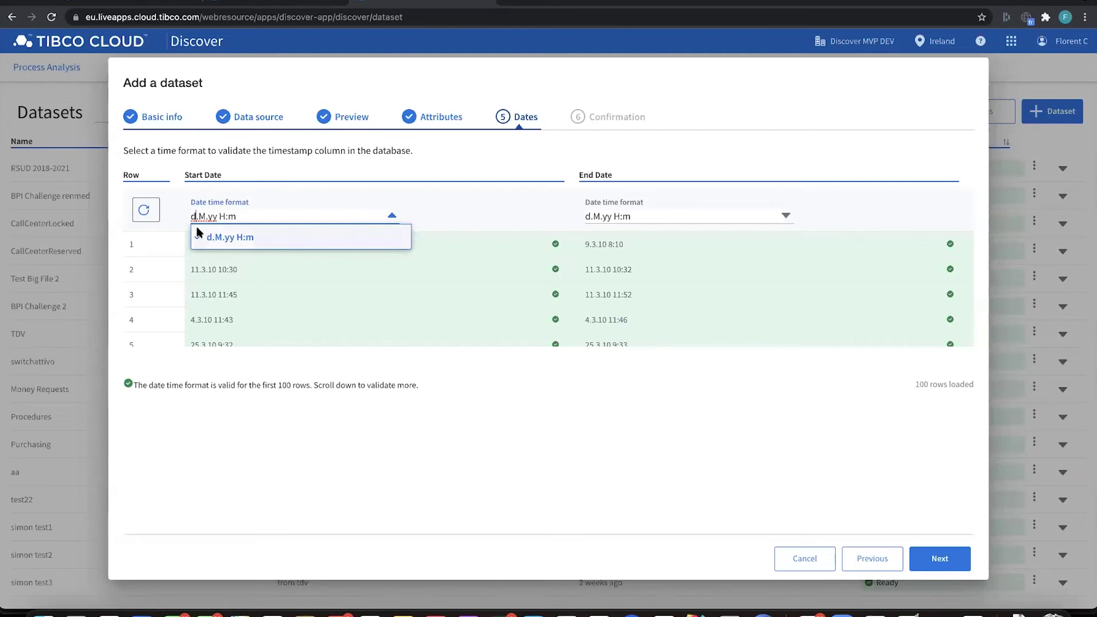
pyautogui.click(311, 186)
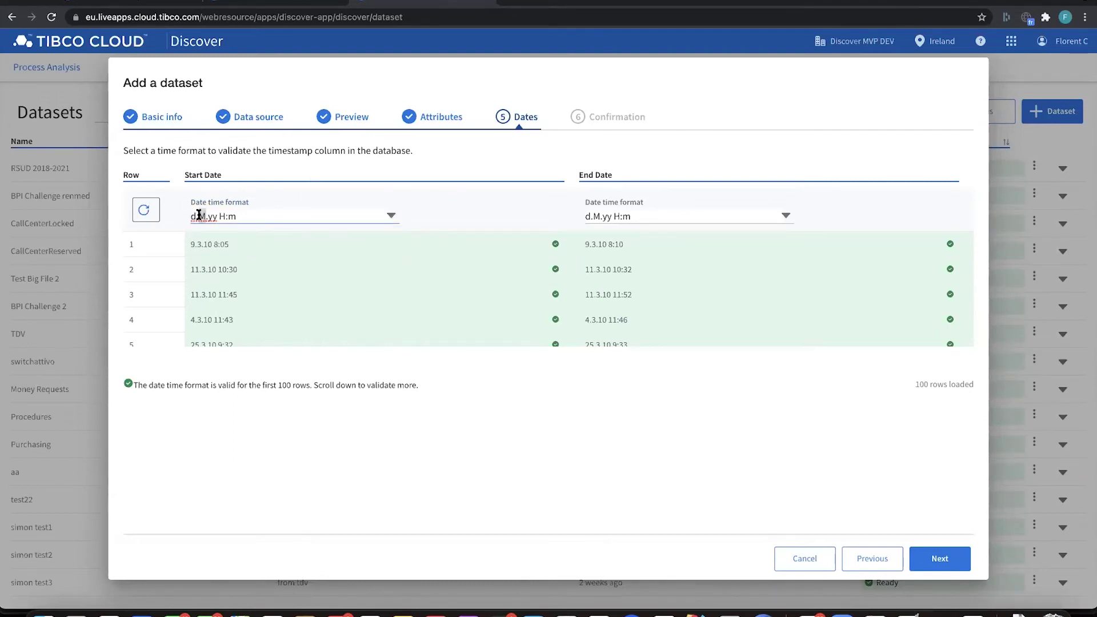
pyautogui.click(199, 215)
pyautogui.click(210, 216)
pyautogui.click(217, 217)
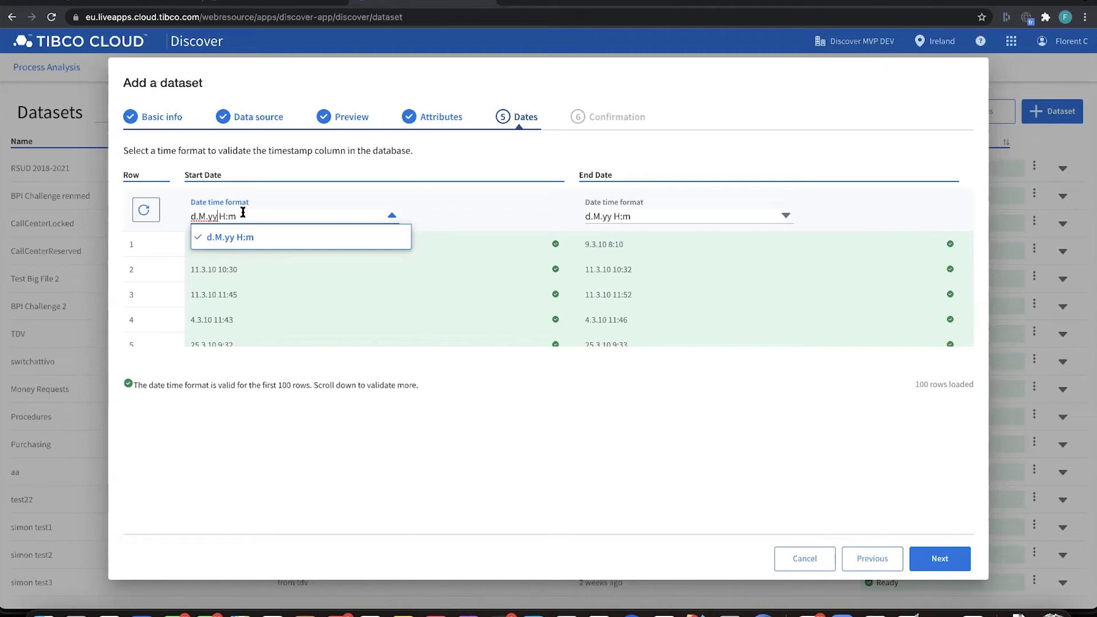
pyautogui.click(242, 215)
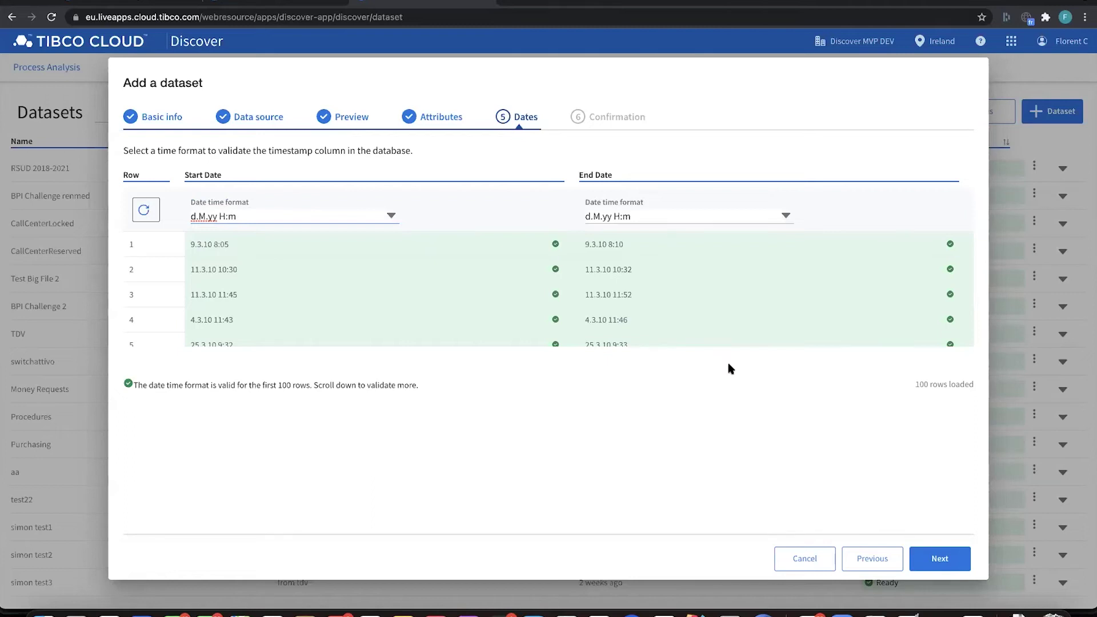
pyautogui.click(891, 486)
# Check the Start Date and End Date validation down to the last loaded row and proceed to the confirmation
pyautogui.scroll(-1, 789, 294)
pyautogui.scroll(1, 789, 294)
pyautogui.scroll(-20, 625, 279)
pyautogui.scroll(-15, 624, 278)
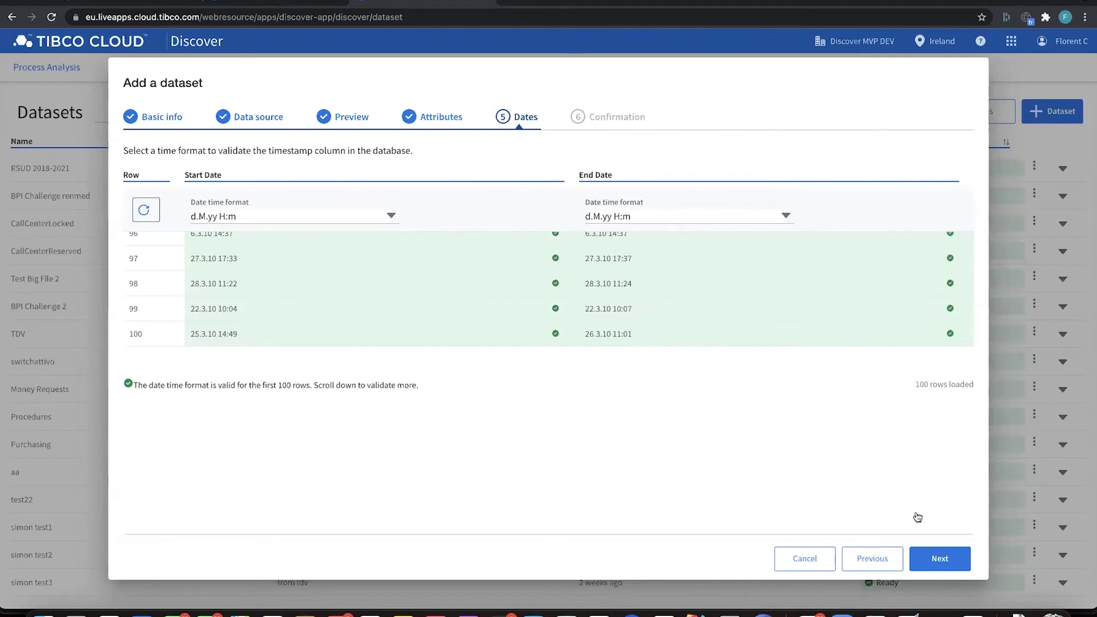
pyautogui.click(925, 553)
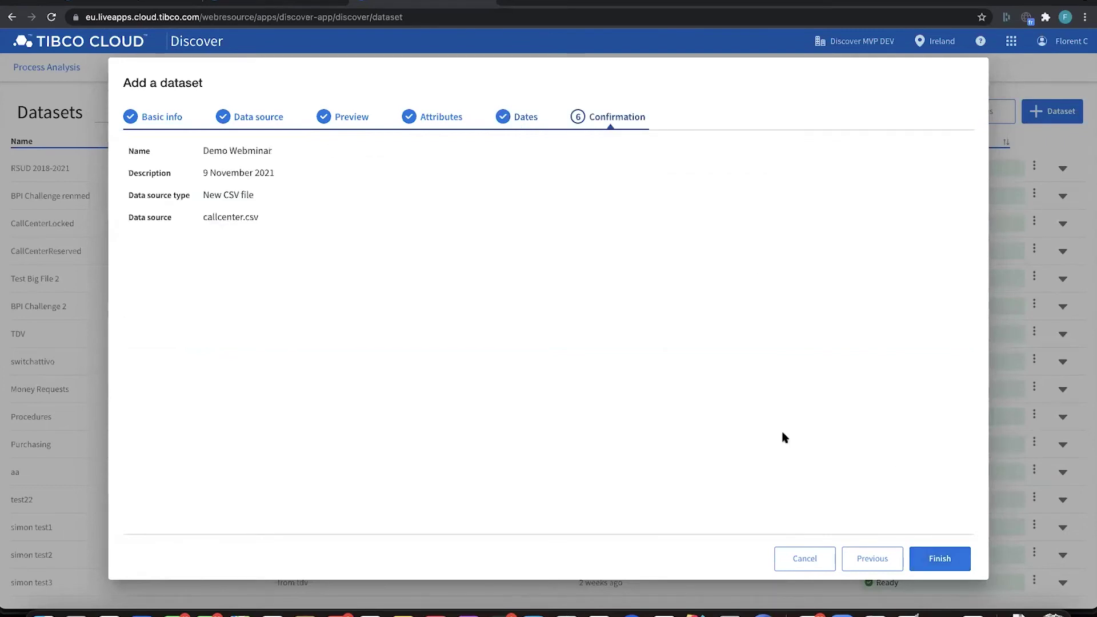
# Finish adding the dataset, return to the datasets list and refresh it
pyautogui.click(938, 561)
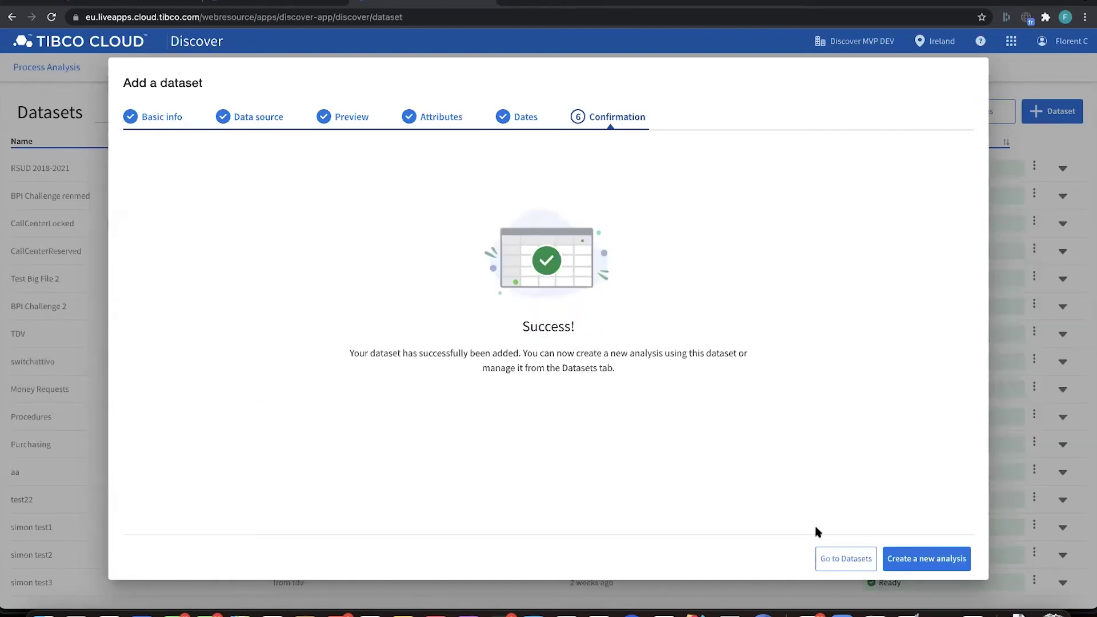
pyautogui.click(828, 562)
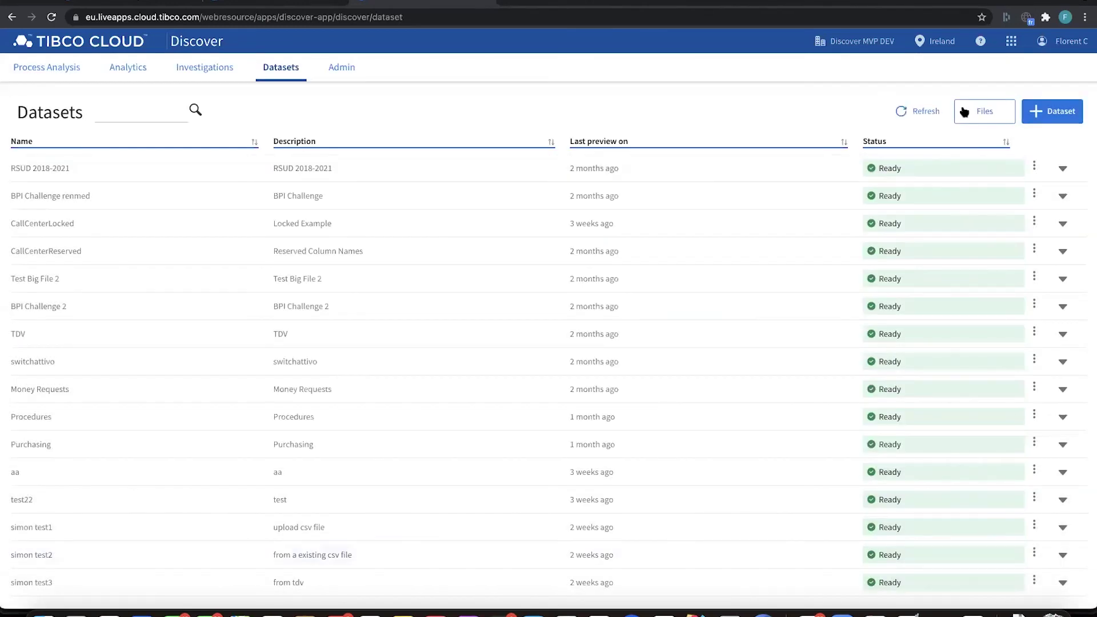
pyautogui.click(921, 111)
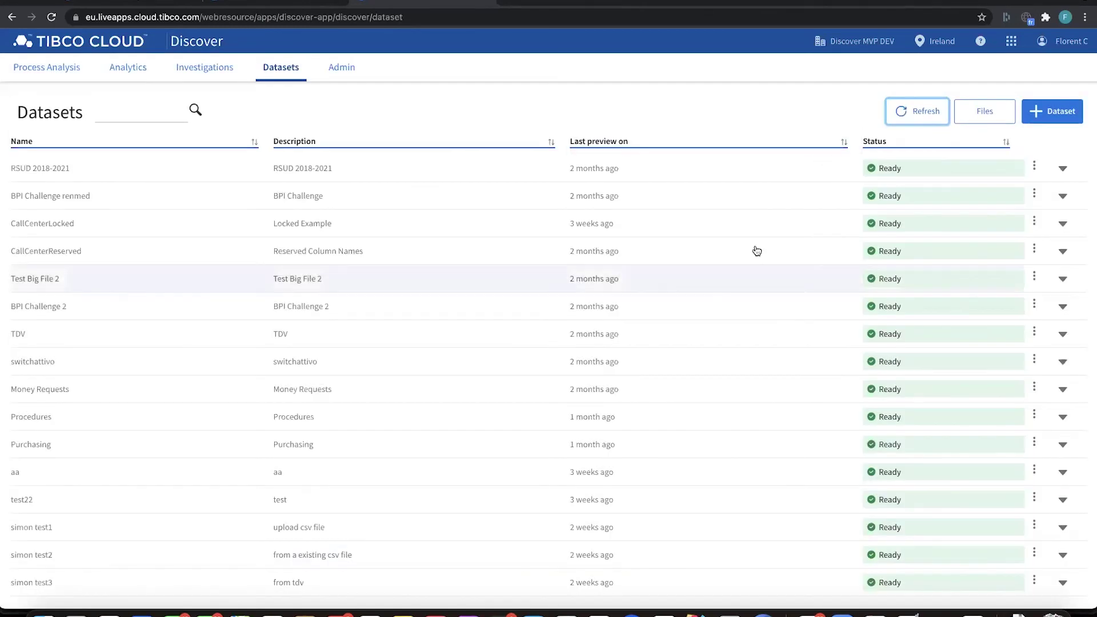
# Sort the datasets by last preview date, newest first, and expand the details of the Demo Webminar dataset
pyautogui.click(743, 145)
pyautogui.click(743, 145)
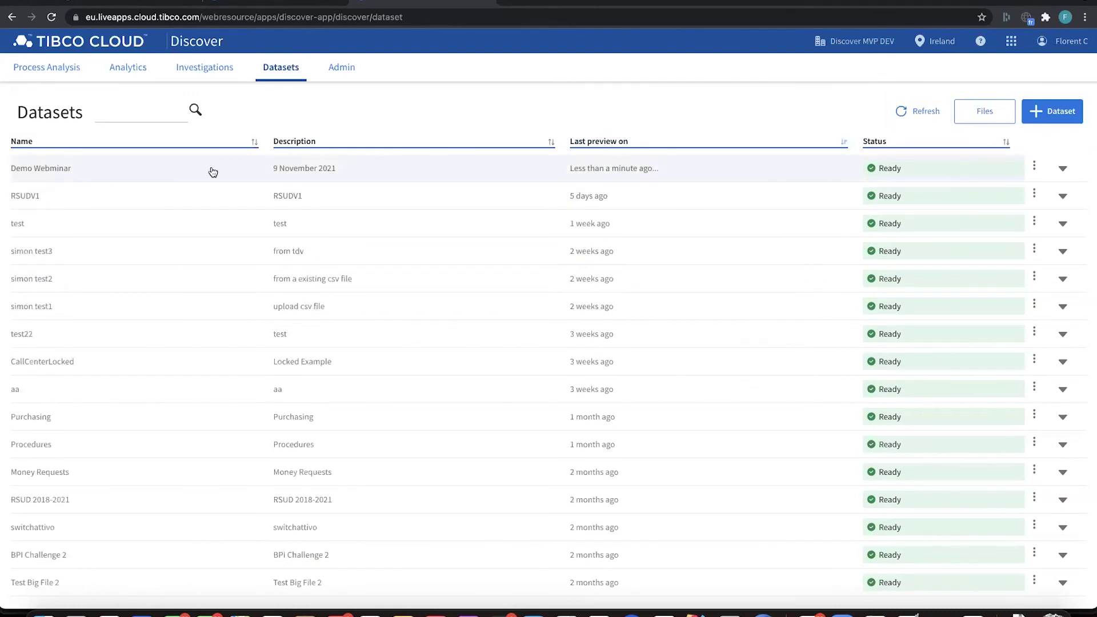
pyautogui.click(1063, 170)
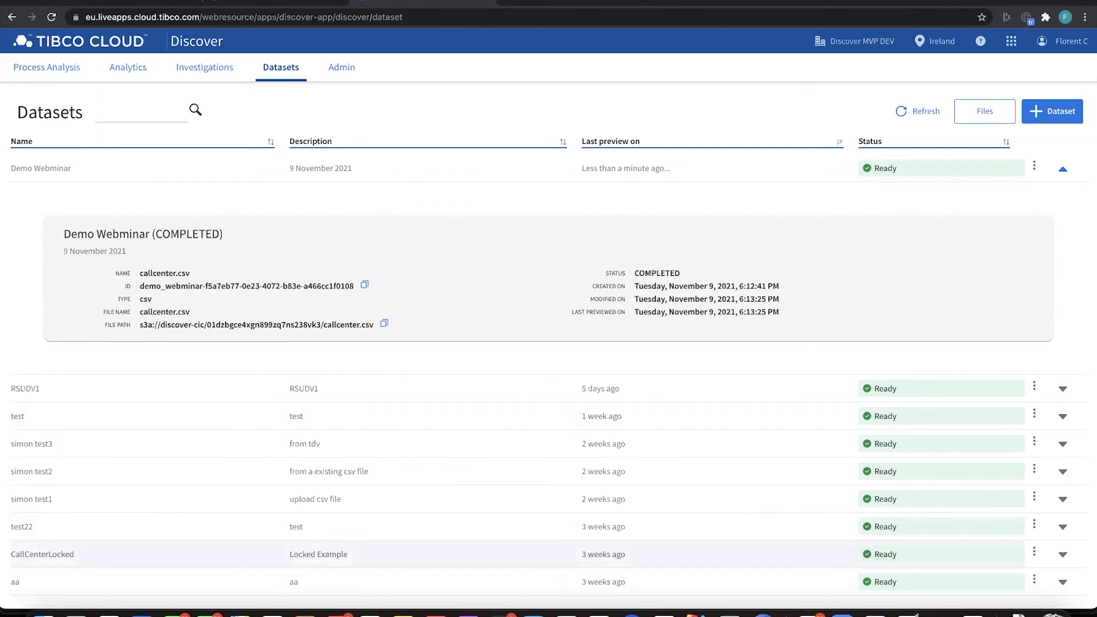
# Switch to the Project Discover - Manage Datasets presentation in PowerPoint and play its slide show through to the Key Takeaways slide
pyautogui.click(965, 599)
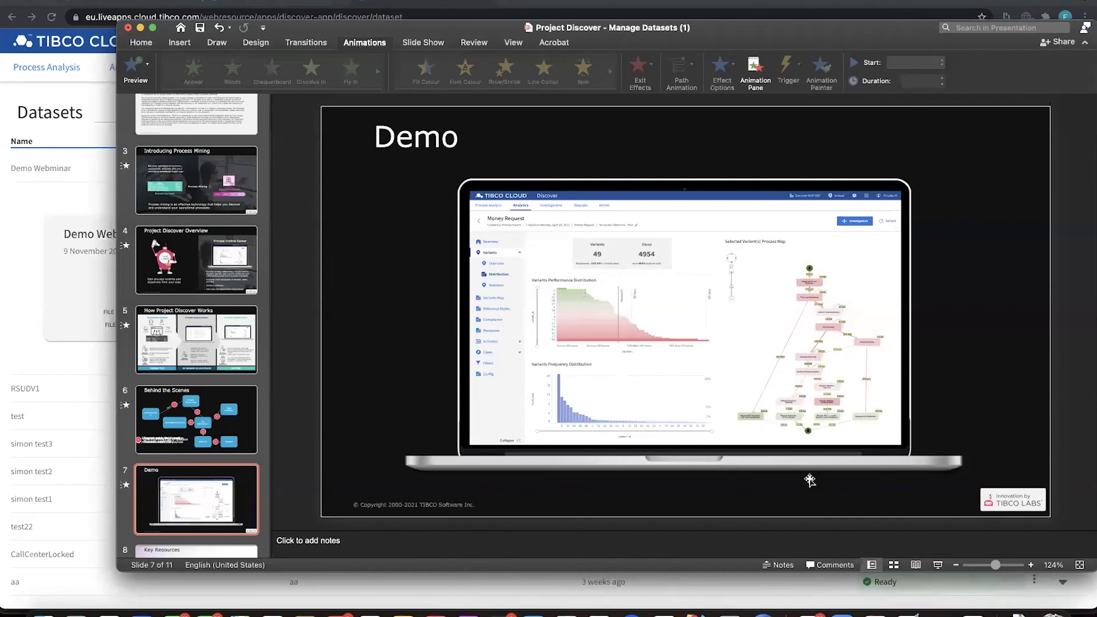
pyautogui.click(938, 566)
pyautogui.click(935, 566)
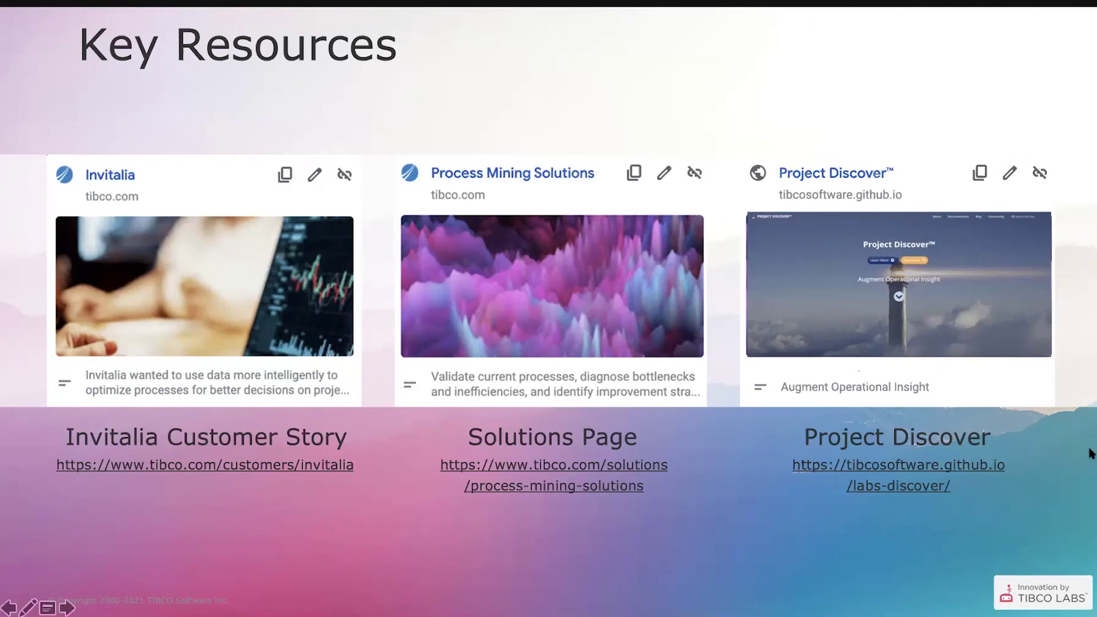
pyautogui.press('Right')
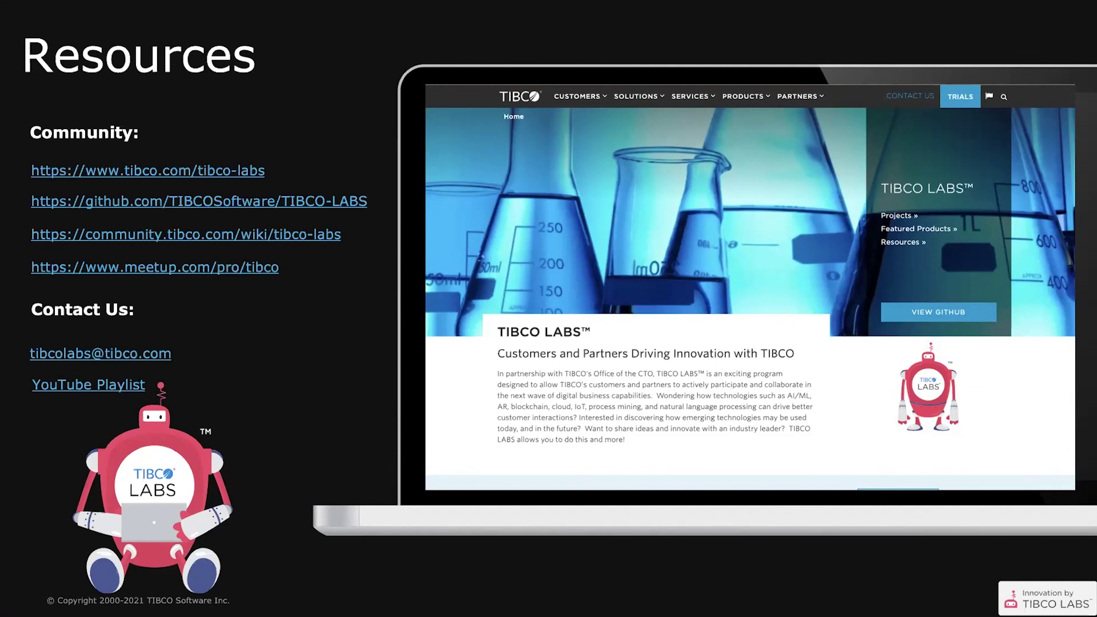
pyautogui.press('Right')
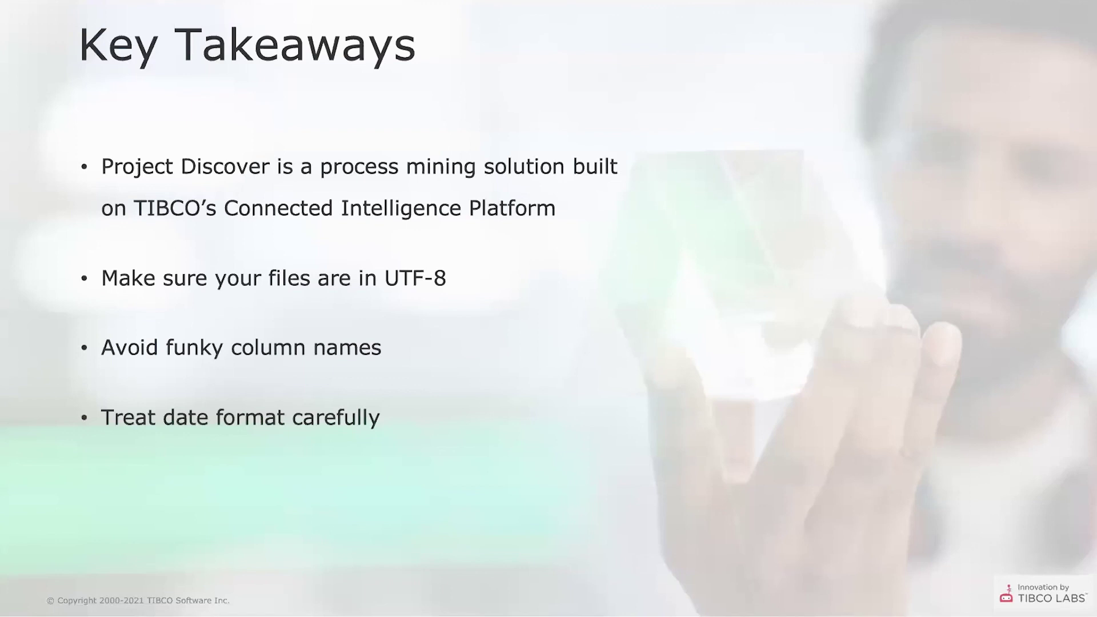